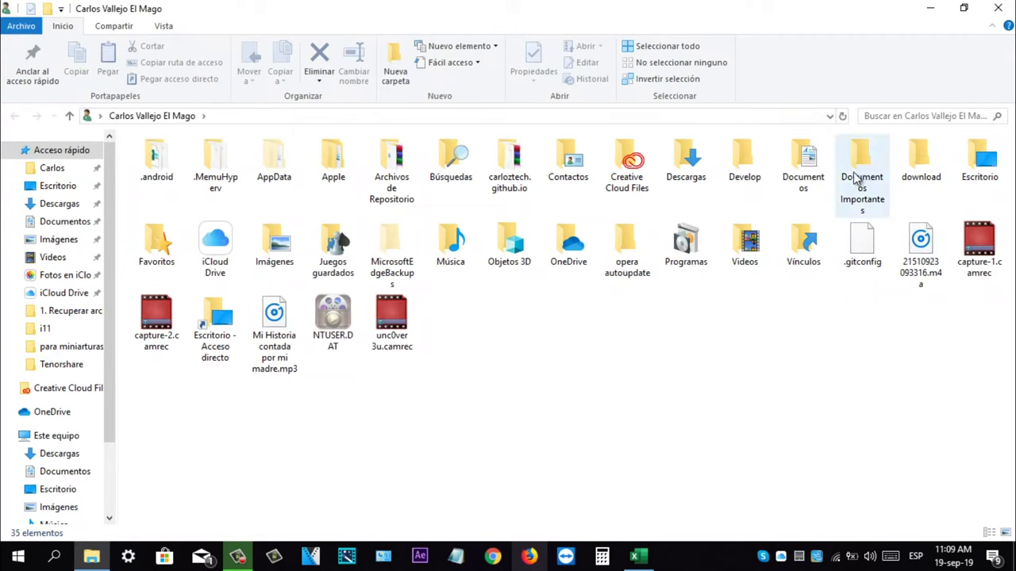
- Open the Documents folder, permanently delete its four Word documents and close the window
double_click(801, 159)
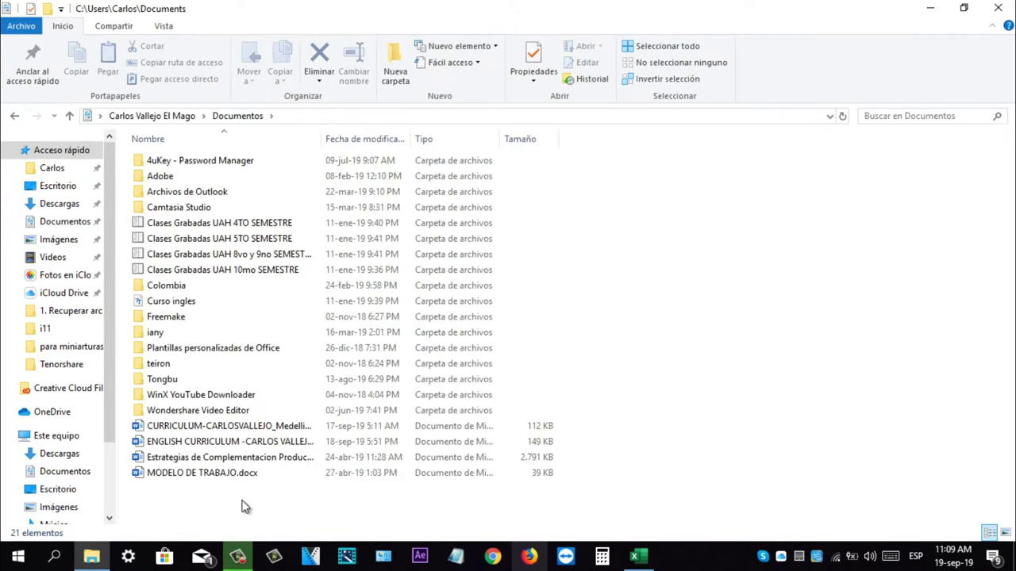
left_click_drag(220, 473, 200, 439)
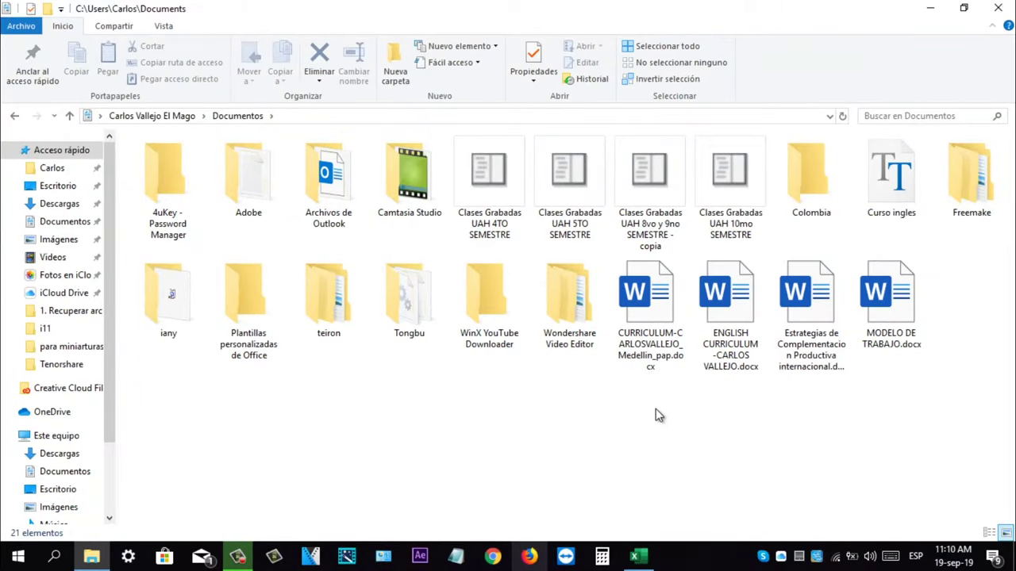
left_click(660, 361)
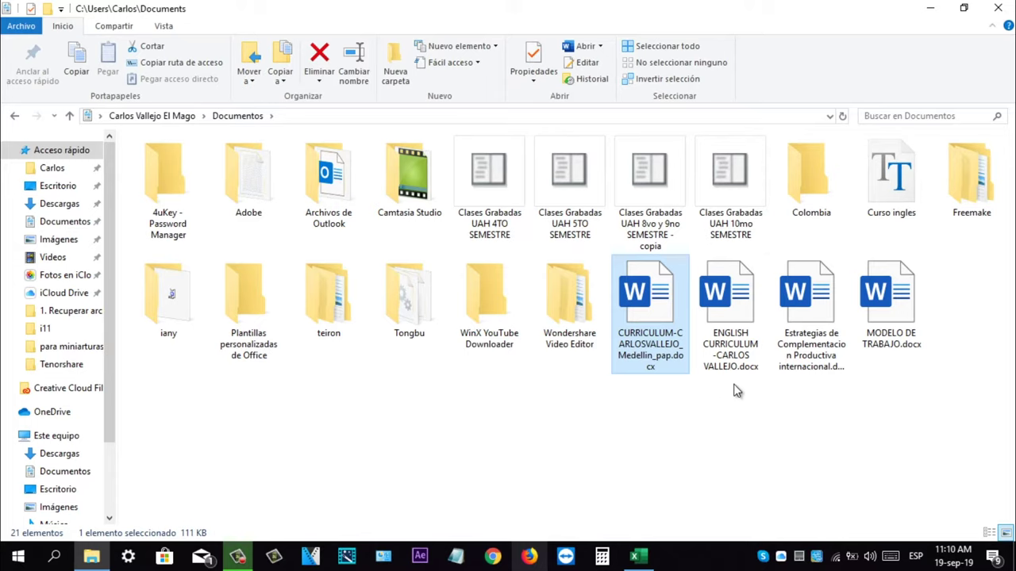
left_click(751, 329)
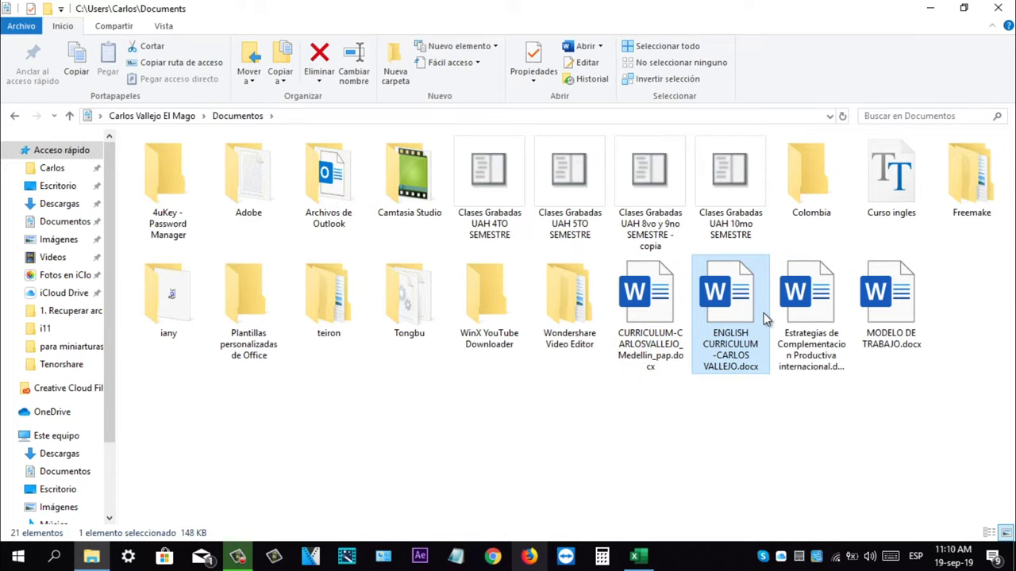
left_click(812, 304)
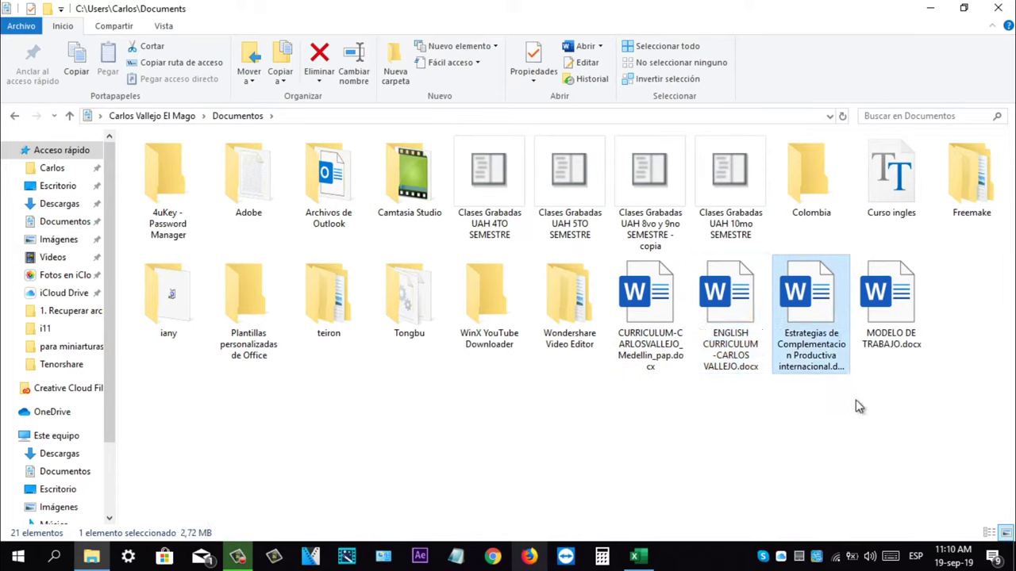
left_click(909, 330)
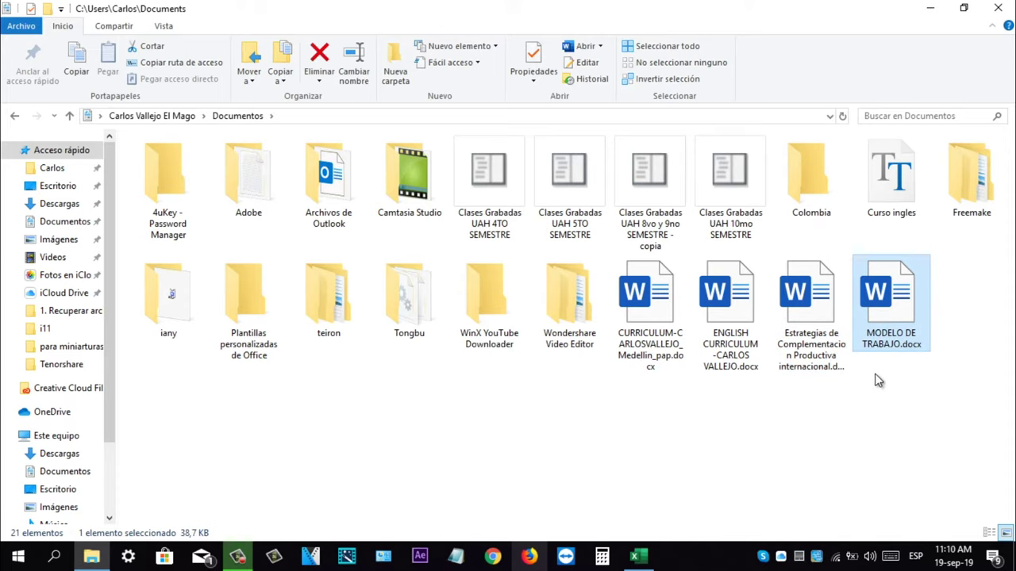
left_click_drag(906, 401, 683, 382)
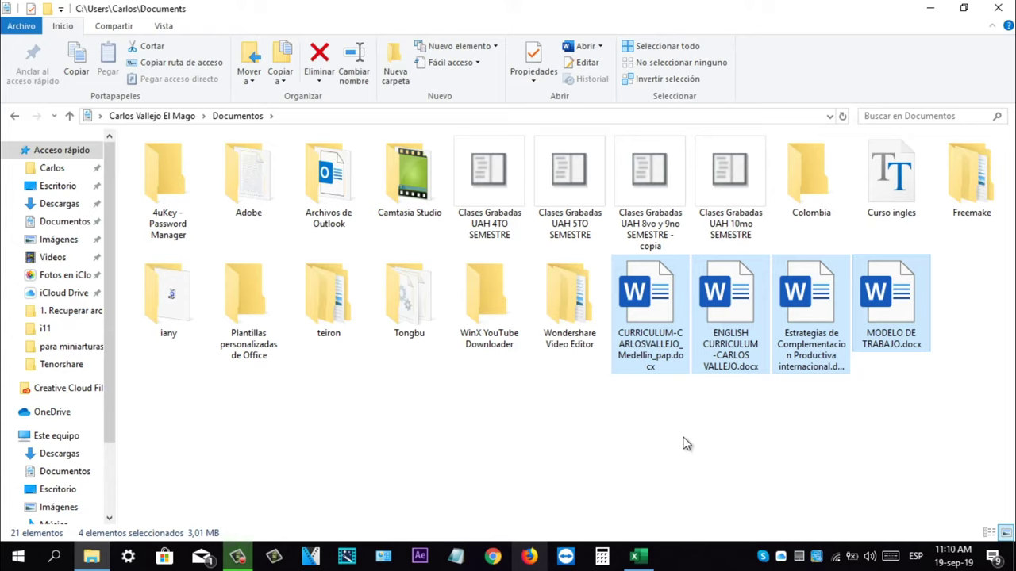
key("shift+Delete")
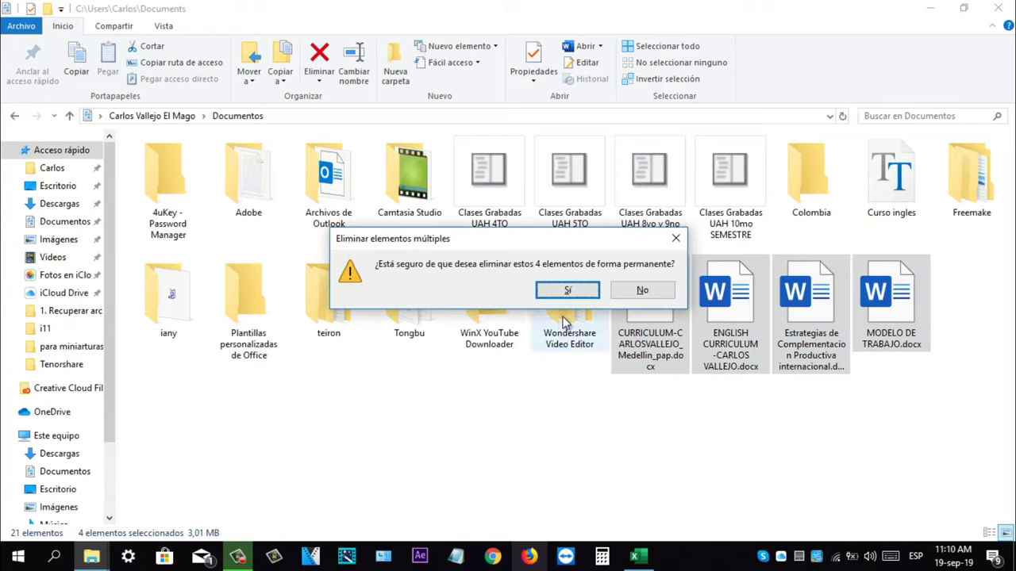
left_click(565, 292)
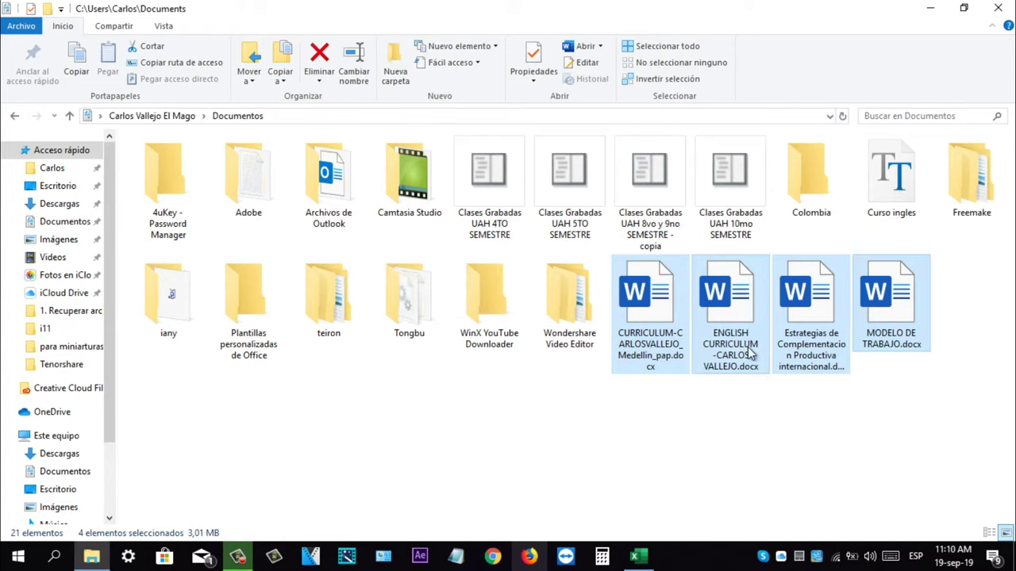
left_click(998, 8)
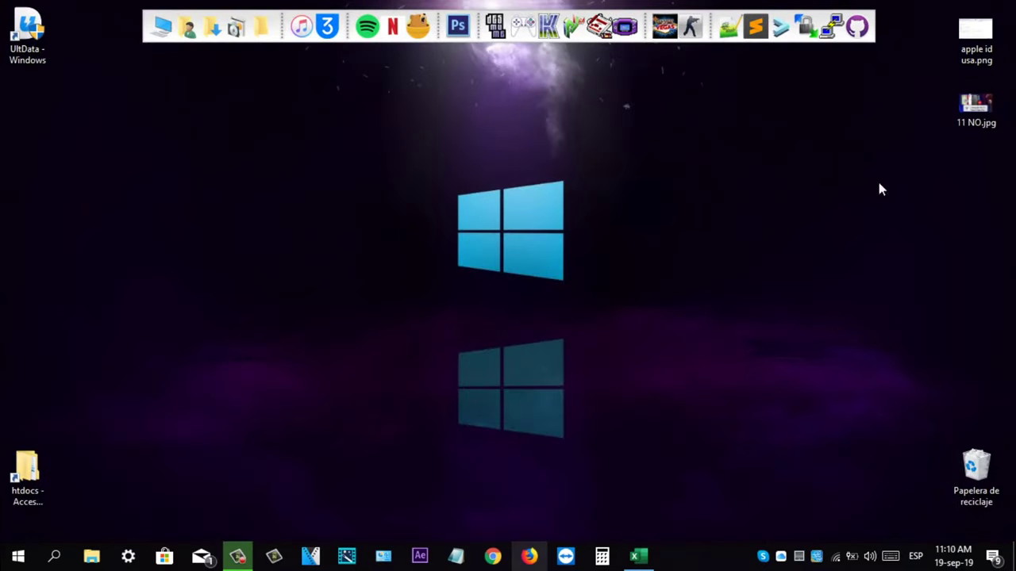
- Check the Recycle Bin (Papelera de reciclaje) for the deleted Word documents and close it
double_click(976, 468)
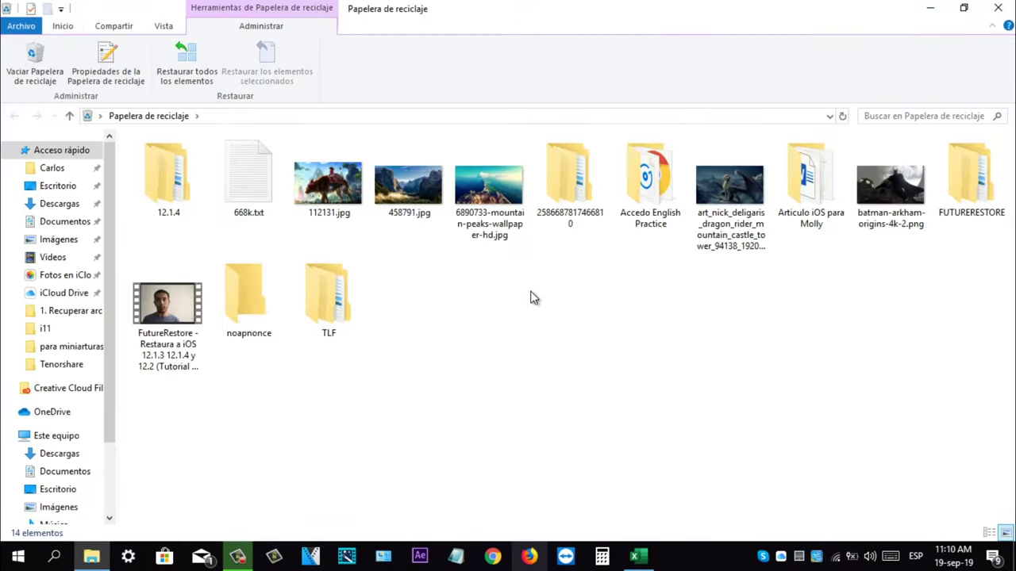
left_click_drag(171, 412, 1006, 163)
left_click(905, 290)
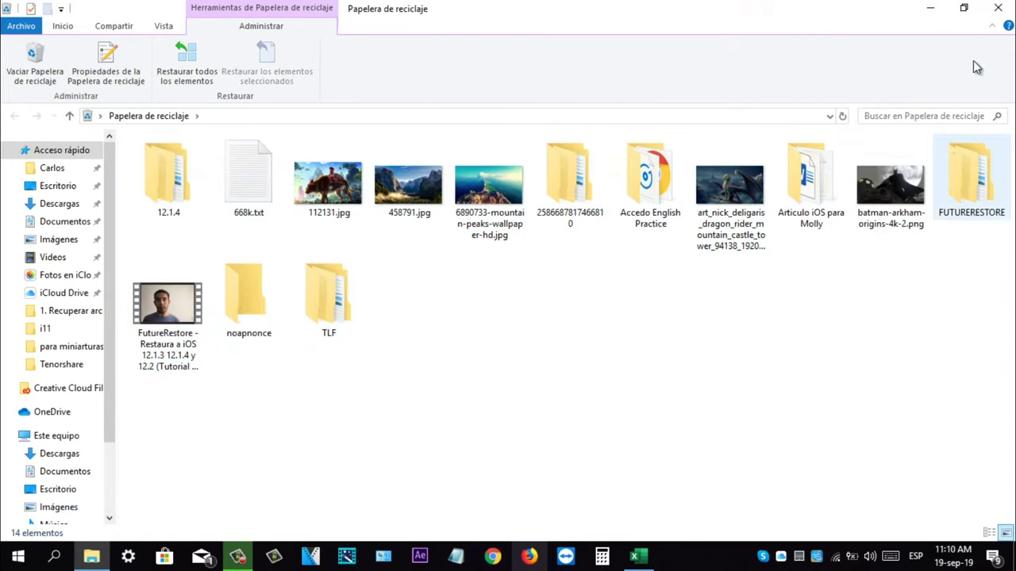
left_click(1000, 8)
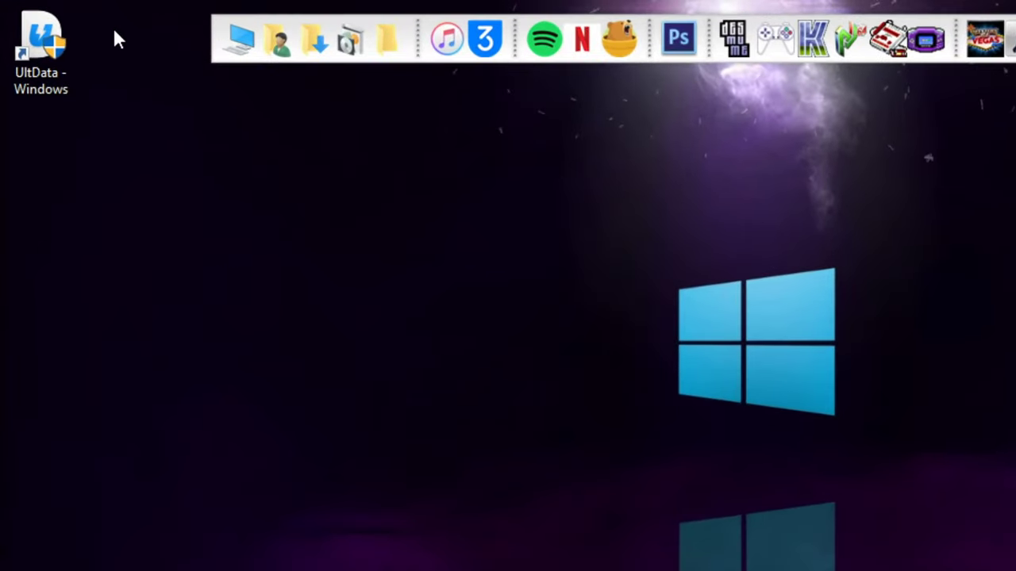
- Run UltData - Windows from the desktop as administrator
mouse_move(82, 50)
left_mouse_down()
mouse_move(158, 218)
mouse_move(157, 272)
mouse_move(113, 77)
mouse_move(77, 21)
mouse_move(71, 32)
left_mouse_up()
right_click(42, 47)
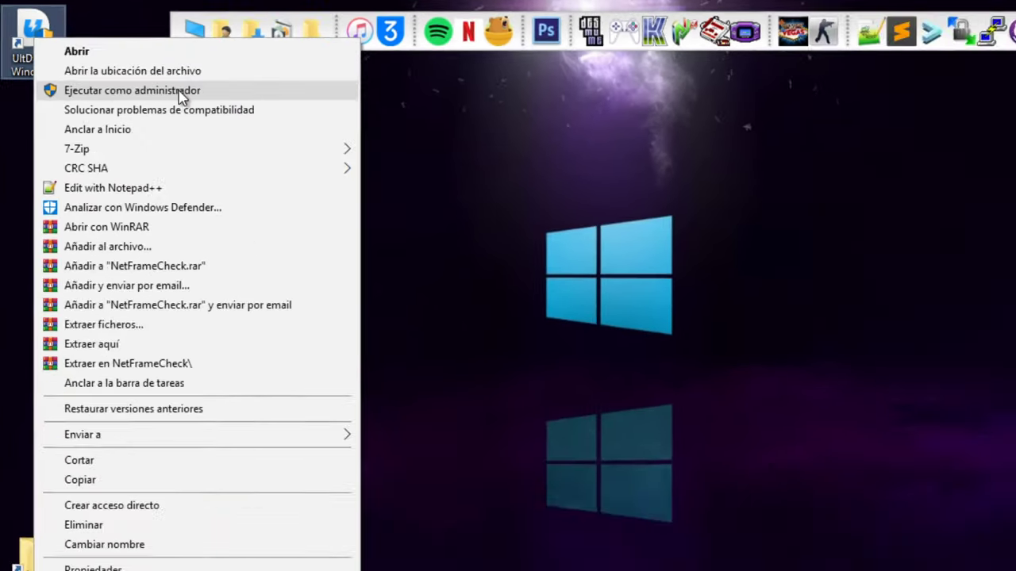
left_click(222, 111)
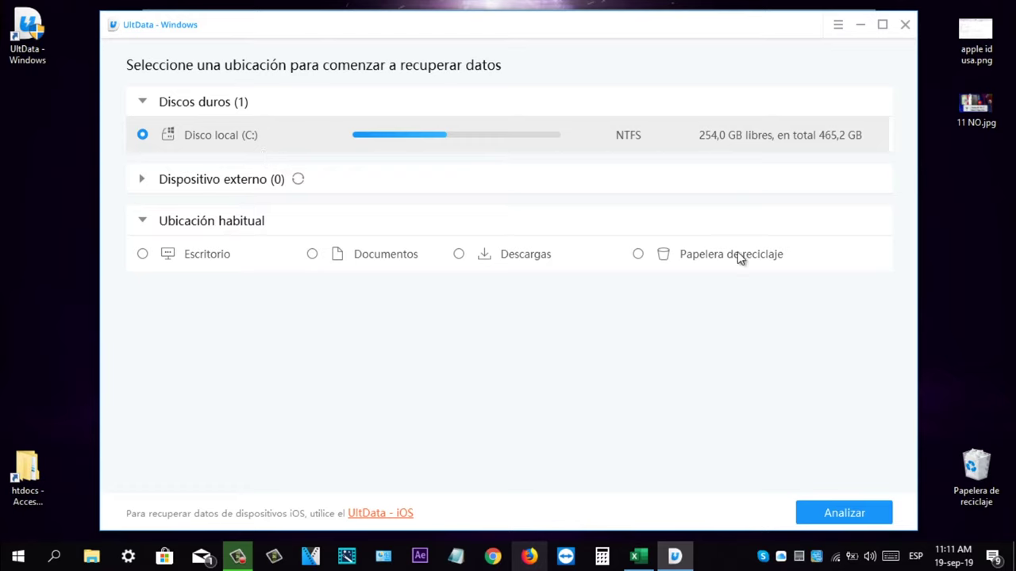
- Scan the Documentos location for lost data and stop the scan once the deleted Word documents are listed
left_click(312, 254)
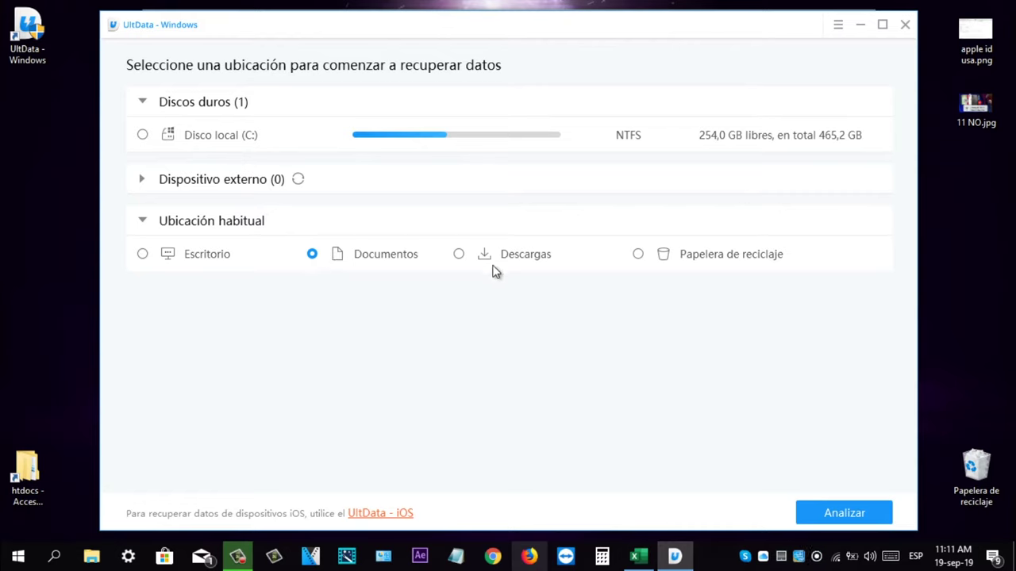
left_click(460, 254)
left_click(141, 255)
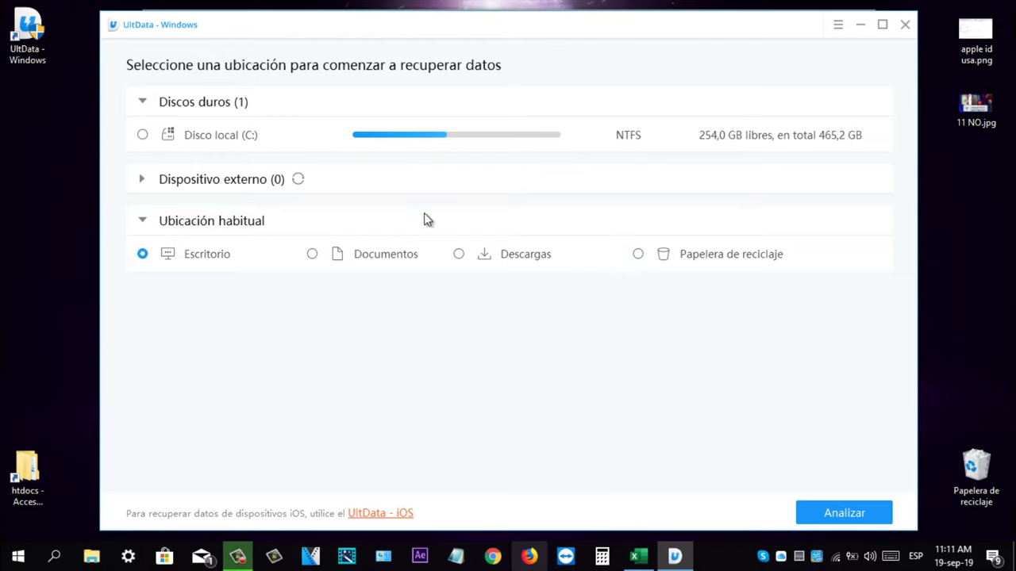
left_click(311, 253)
left_click(885, 515)
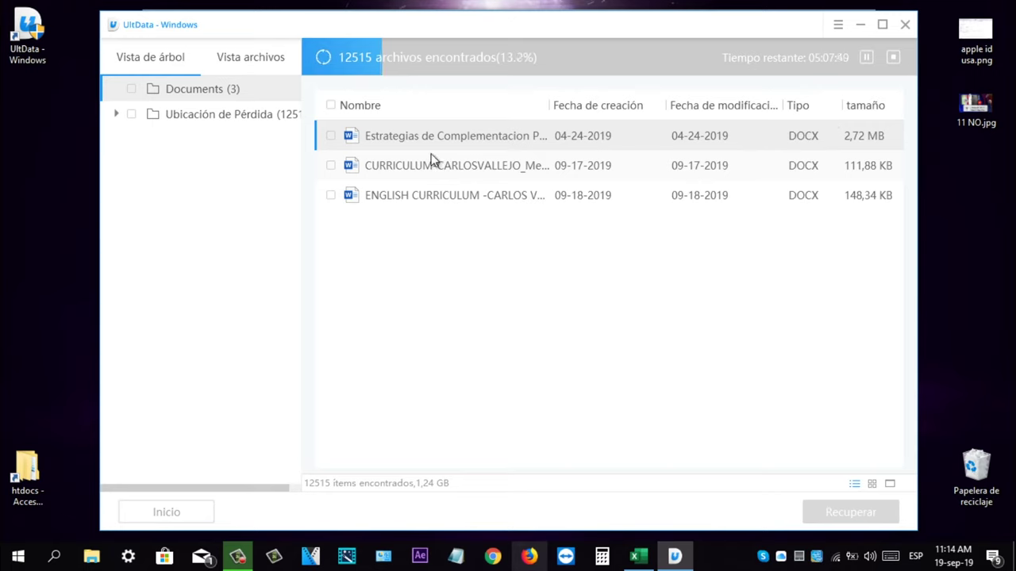
left_click(894, 57)
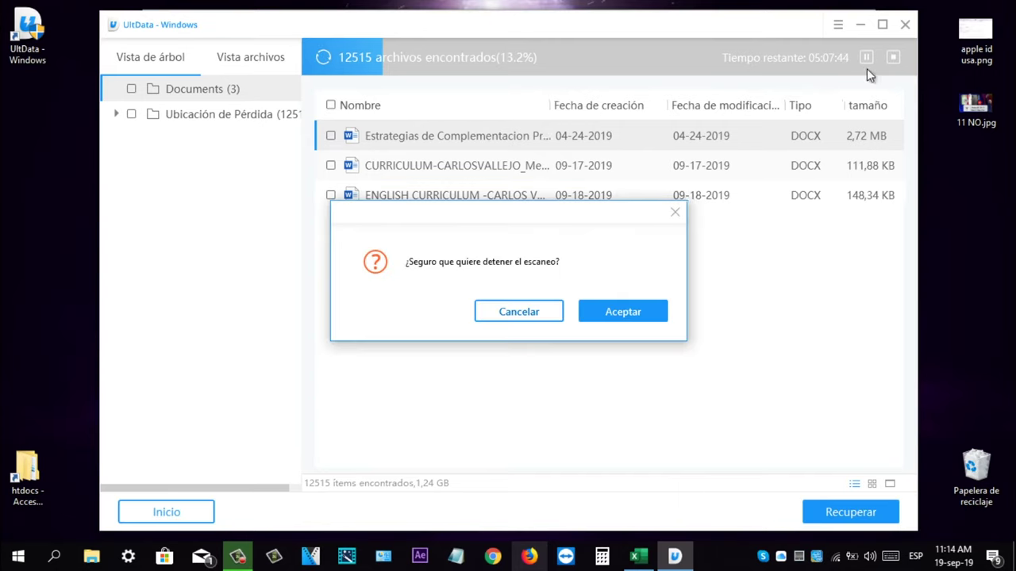
left_click(630, 307)
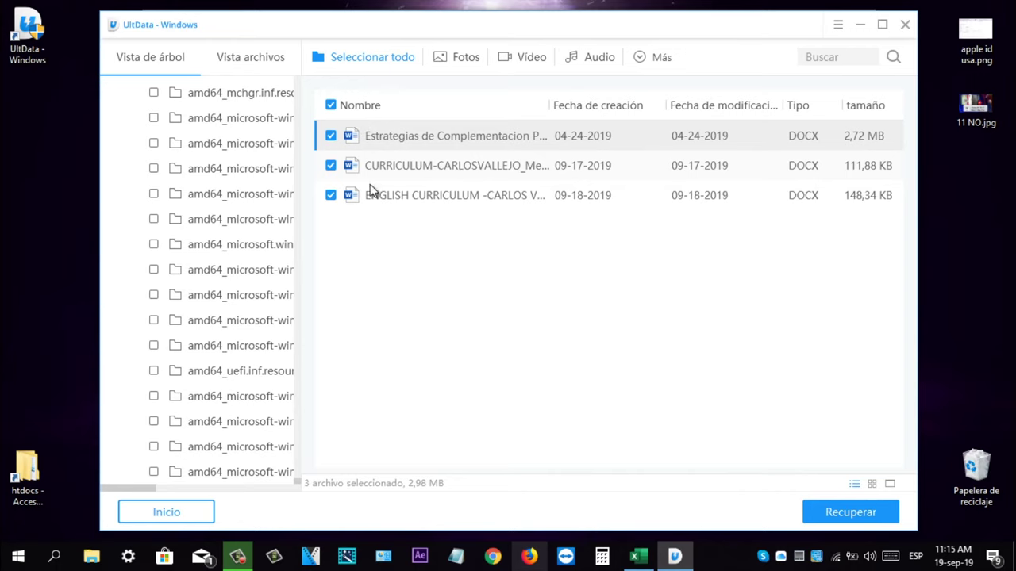
- Recover the three checked Word documents to Escritorio despite the same-partition warning, and close UltData without opening the recovered files
left_click(841, 513)
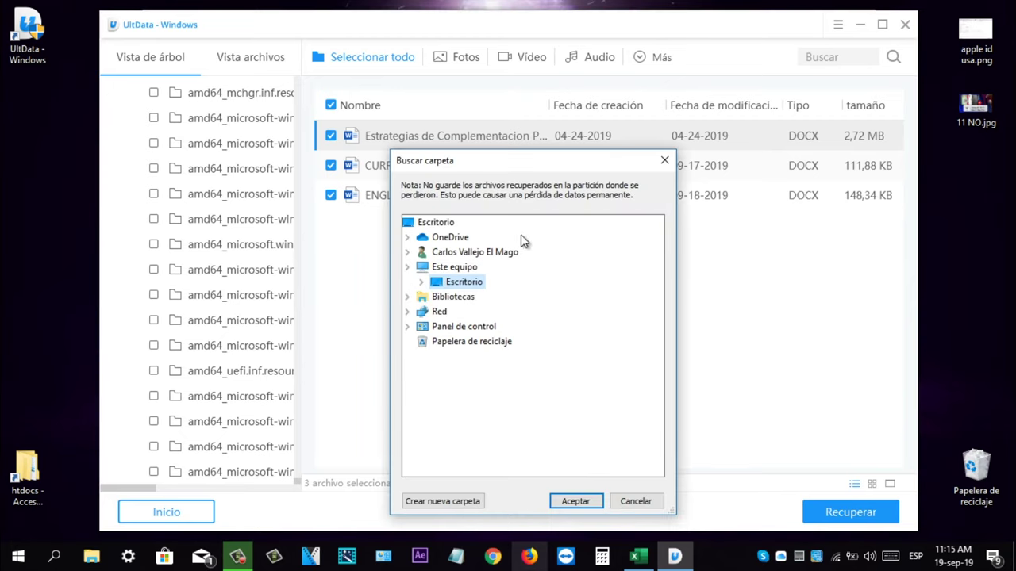
left_click(444, 223)
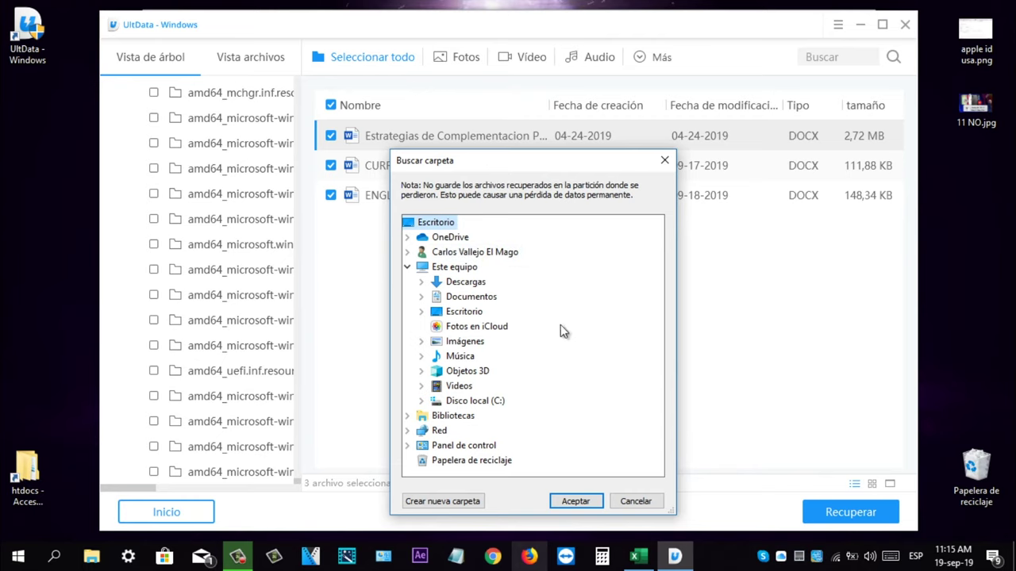
left_click(591, 501)
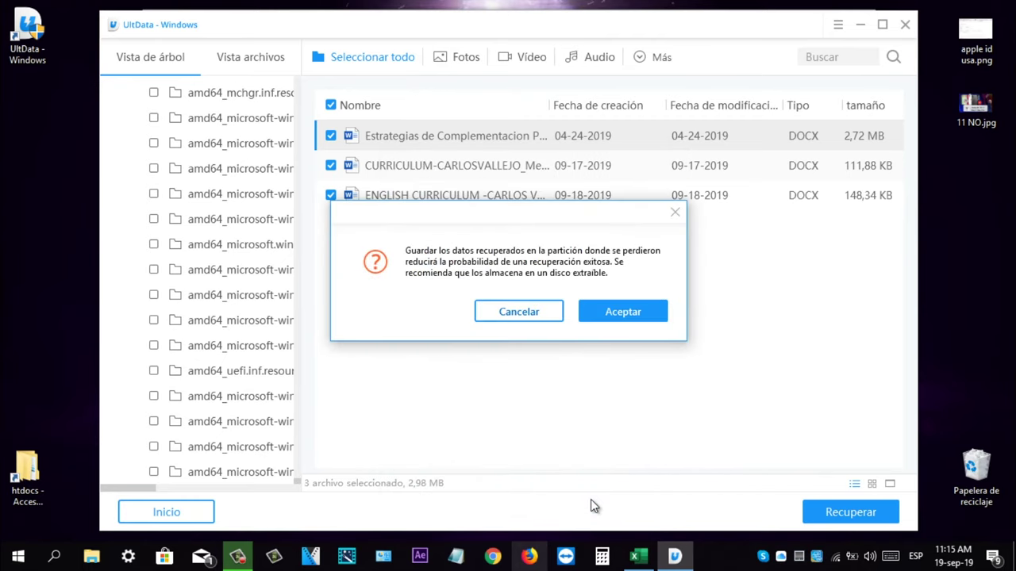
left_click(619, 315)
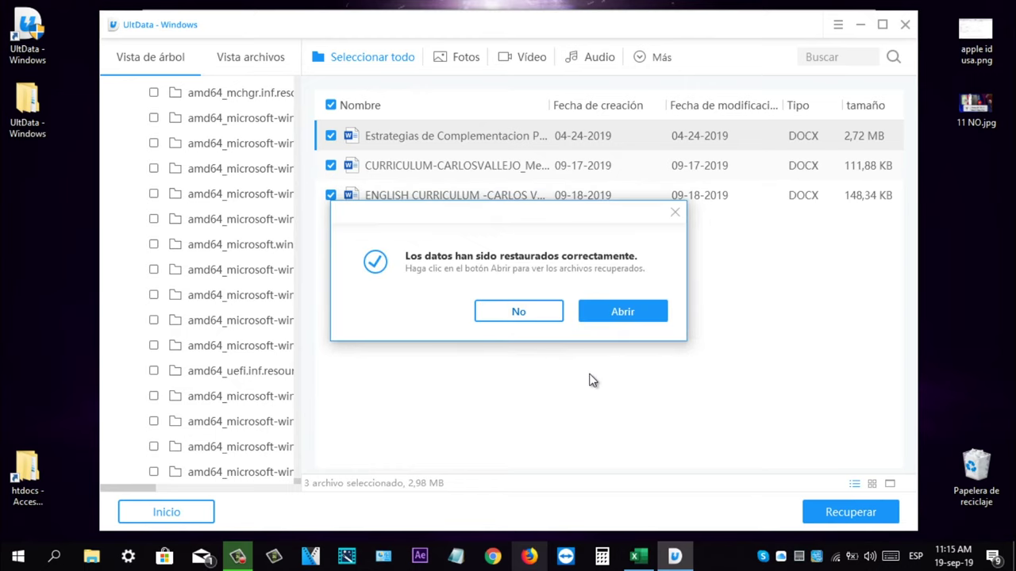
left_click(521, 310)
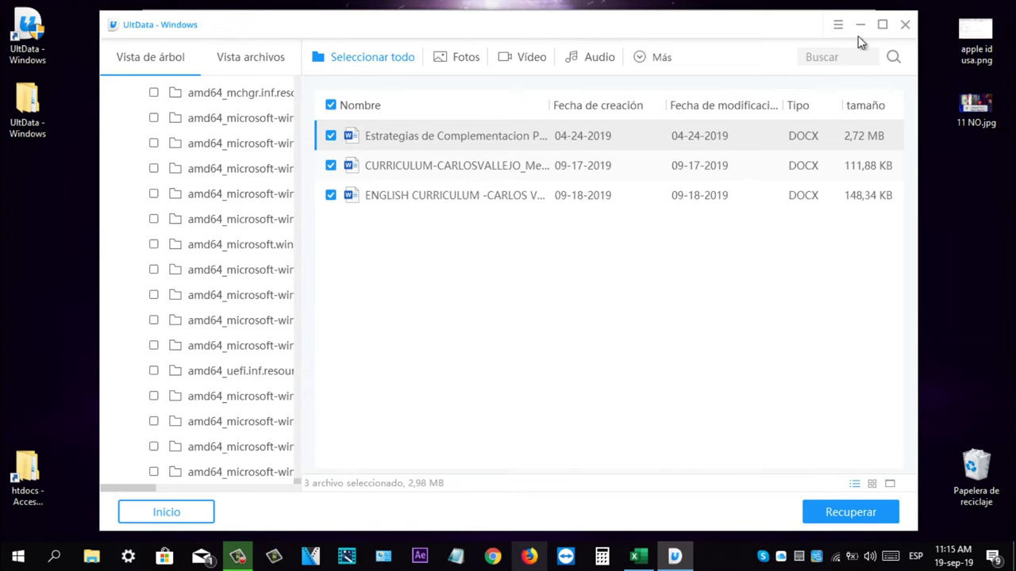
left_click(908, 27)
left_click(617, 313)
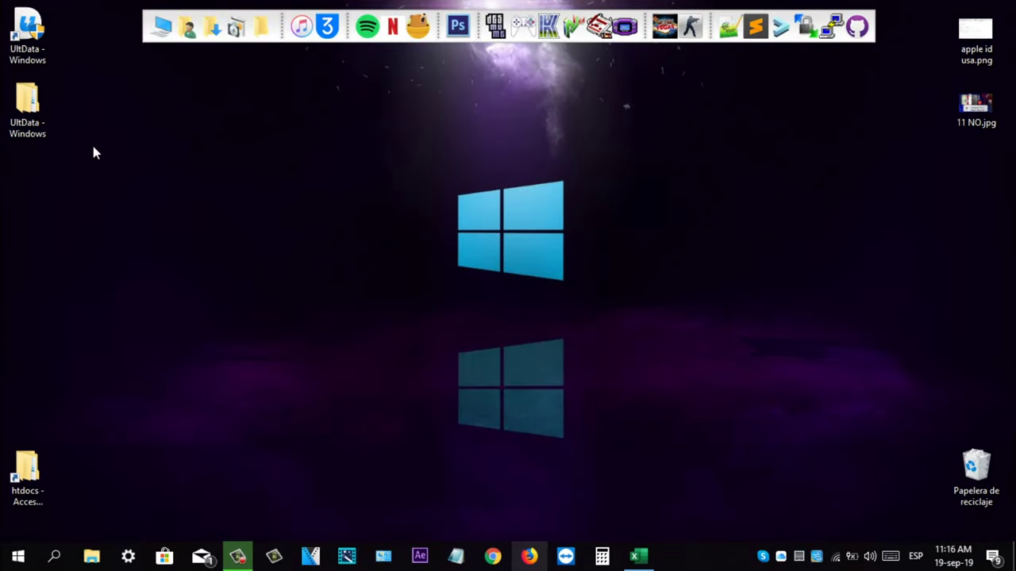
- Open the UltData - Windows folder on the desktop and browse through 20190919_111544, C and Users to the recovered files in Documents
key("Return")
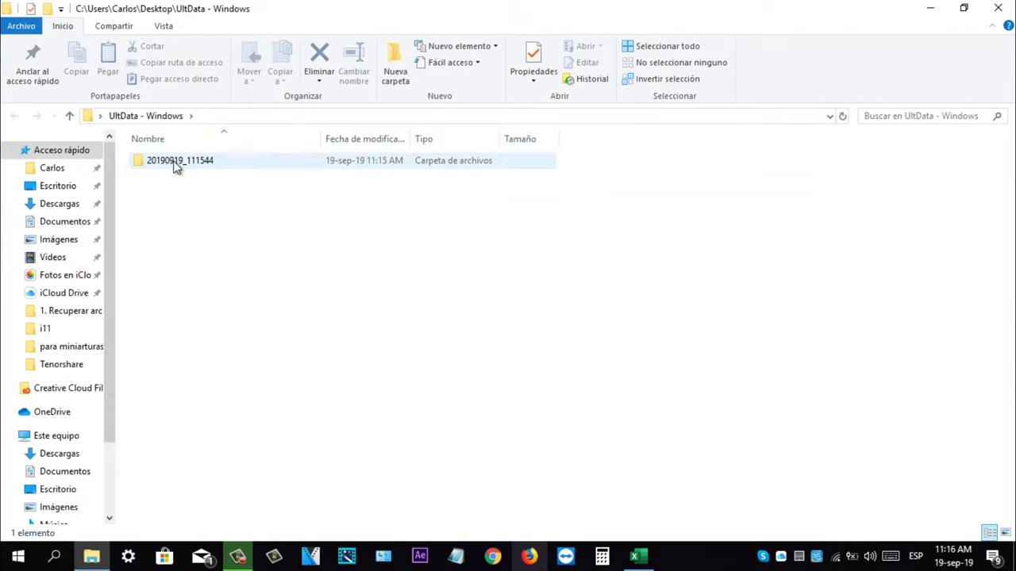
double_click(176, 163)
double_click(165, 161)
left_click(173, 163)
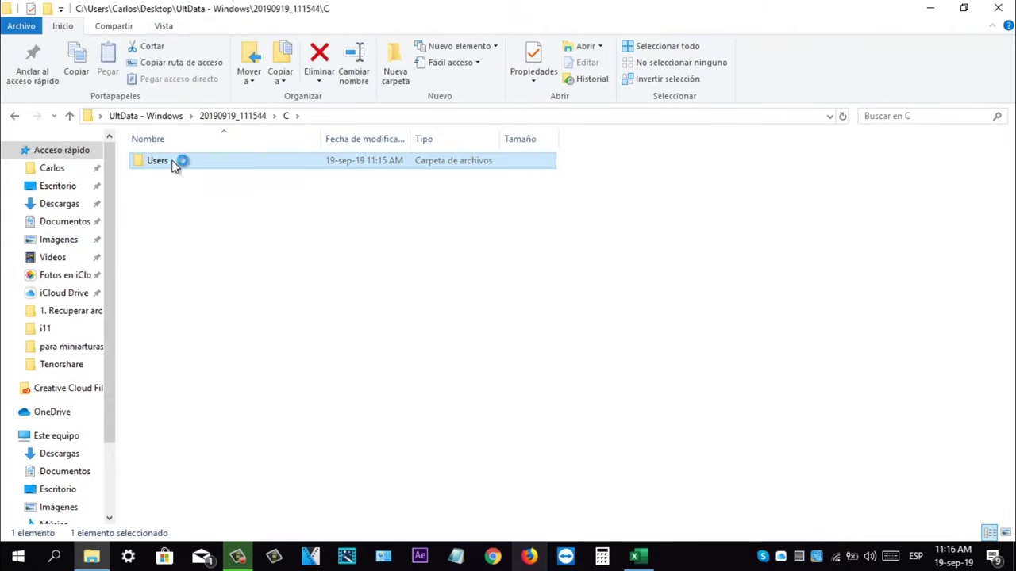
double_click(174, 162)
left_click(175, 163)
double_click(174, 163)
left_click(173, 163)
double_click(173, 163)
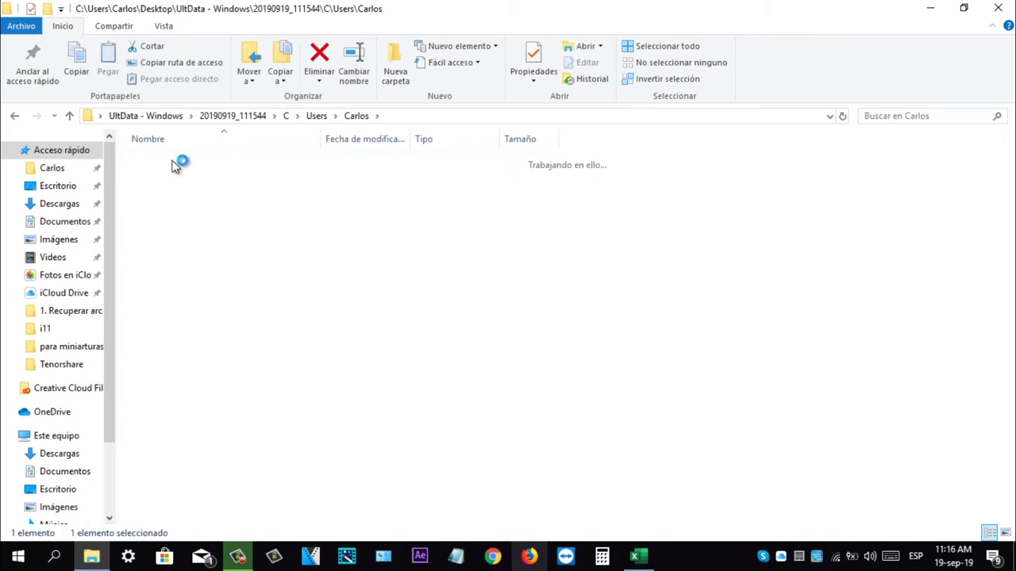
left_click_drag(208, 245, 180, 155)
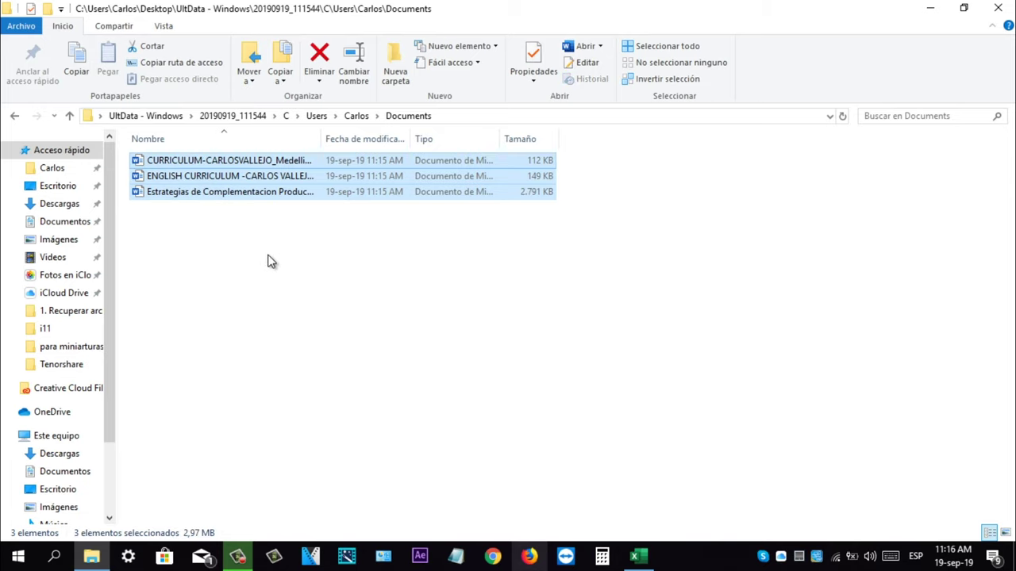
- Compare the original Documentos folder with the folder of recovered Word files, and close the window
left_click(74, 222)
left_click_drag(608, 431, 989, 267)
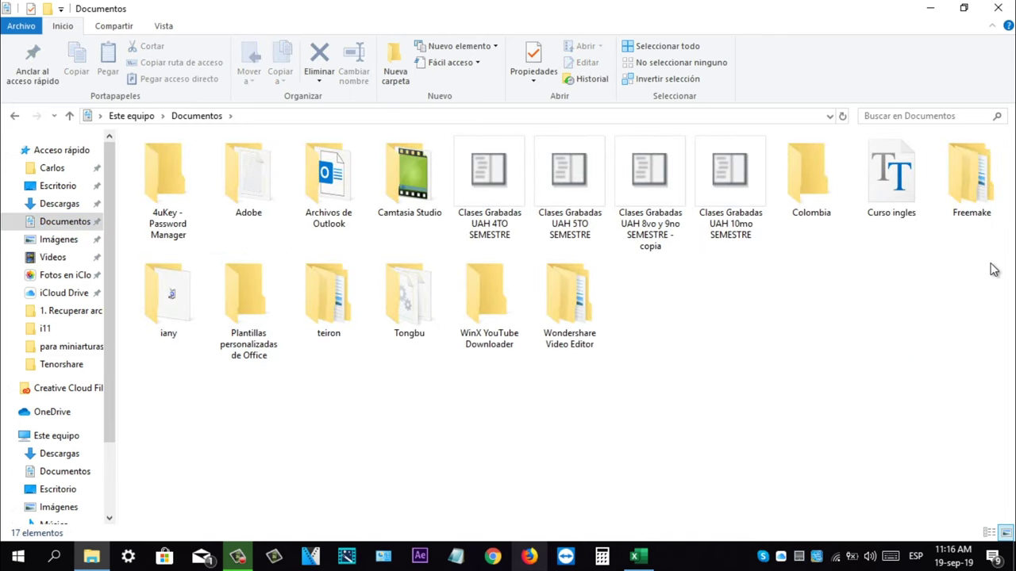
left_click(15, 117)
left_click_drag(288, 283, 207, 143)
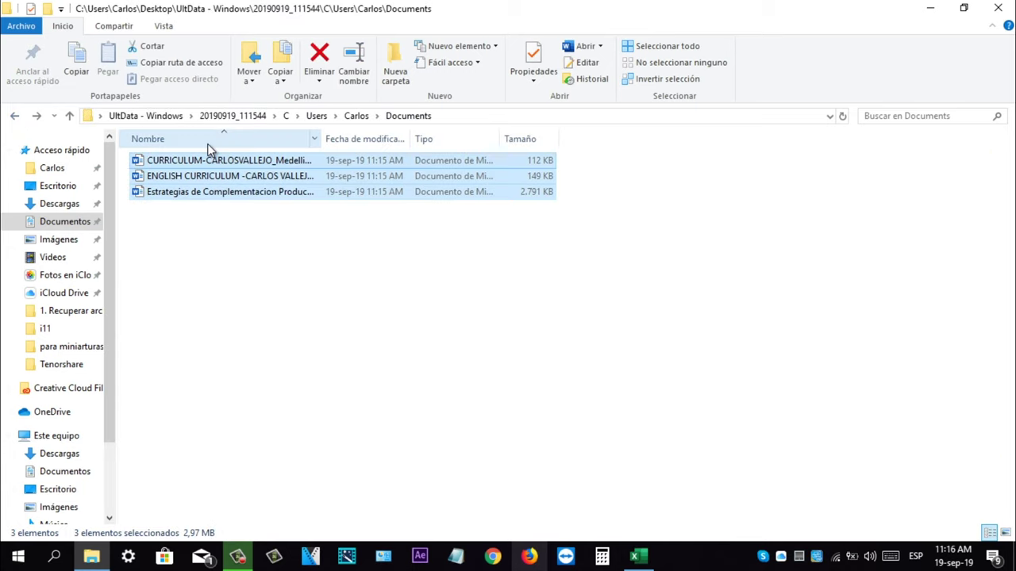
left_click(513, 375)
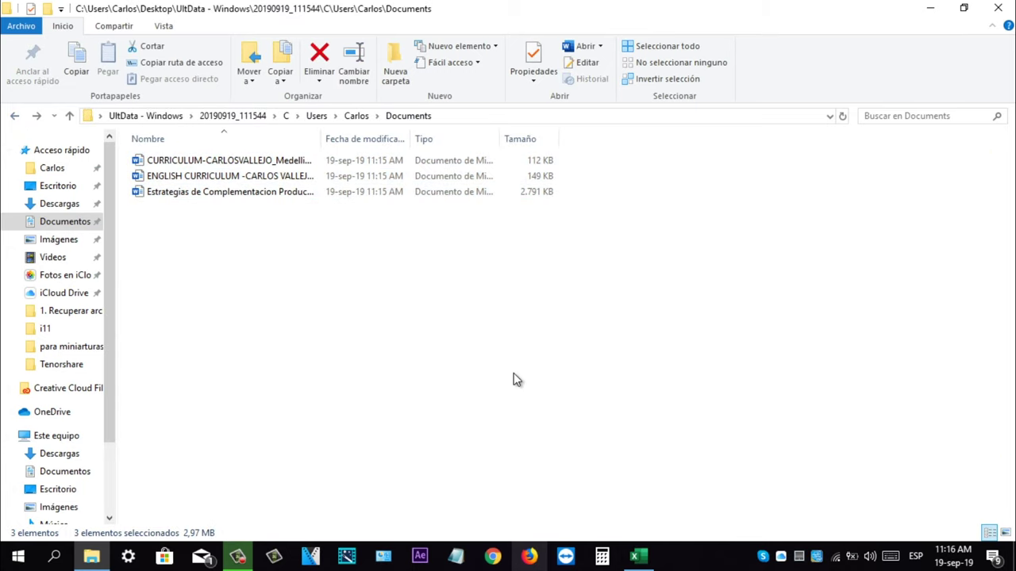
left_click(1008, 10)
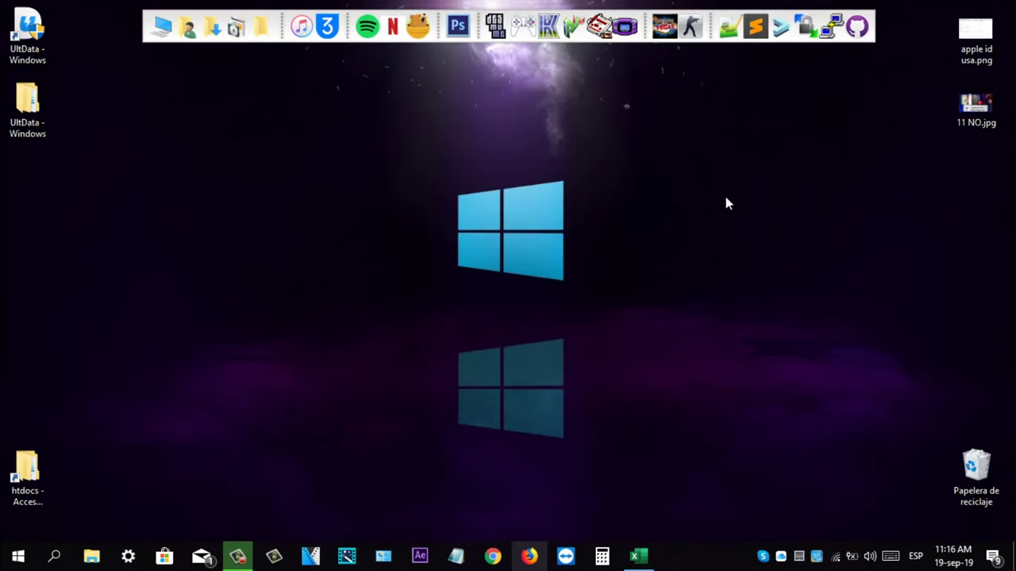